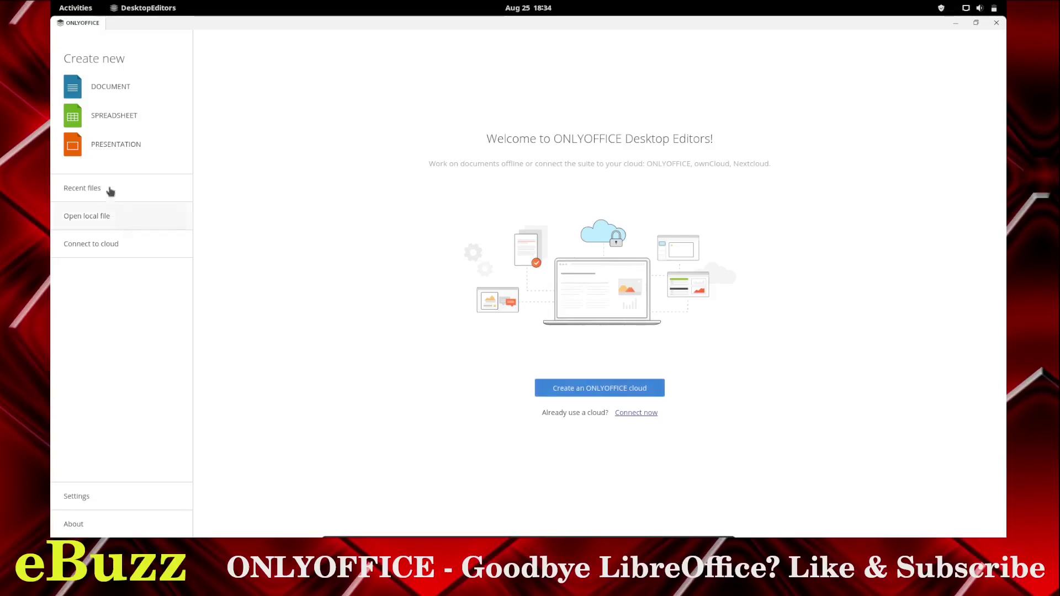
# Create a blank text document, then apply 150% interface scaling and the Dark theme in Settings.
pyautogui.click(113, 92)
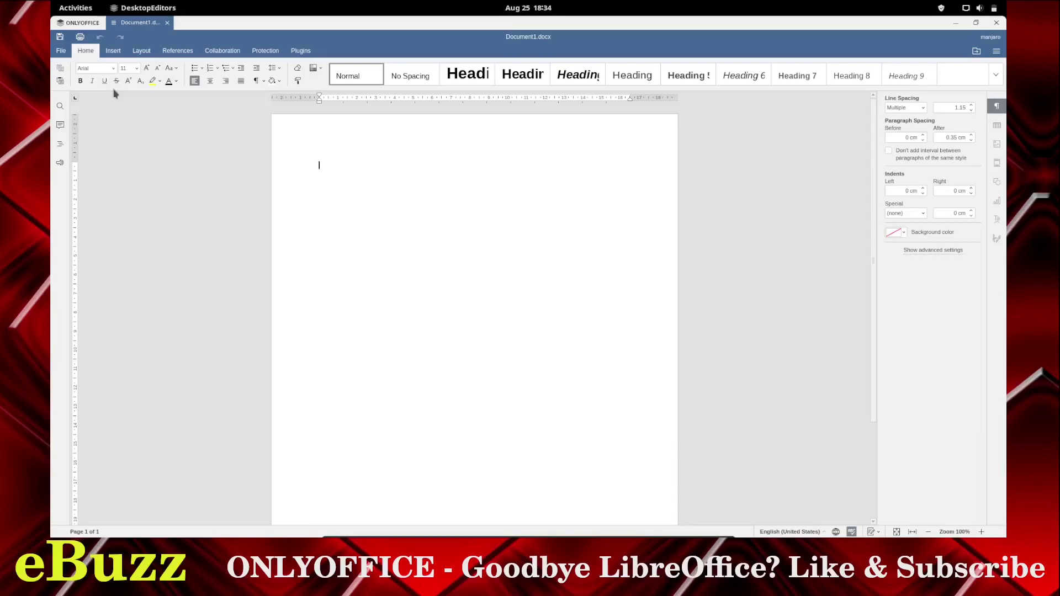
pyautogui.click(72, 23)
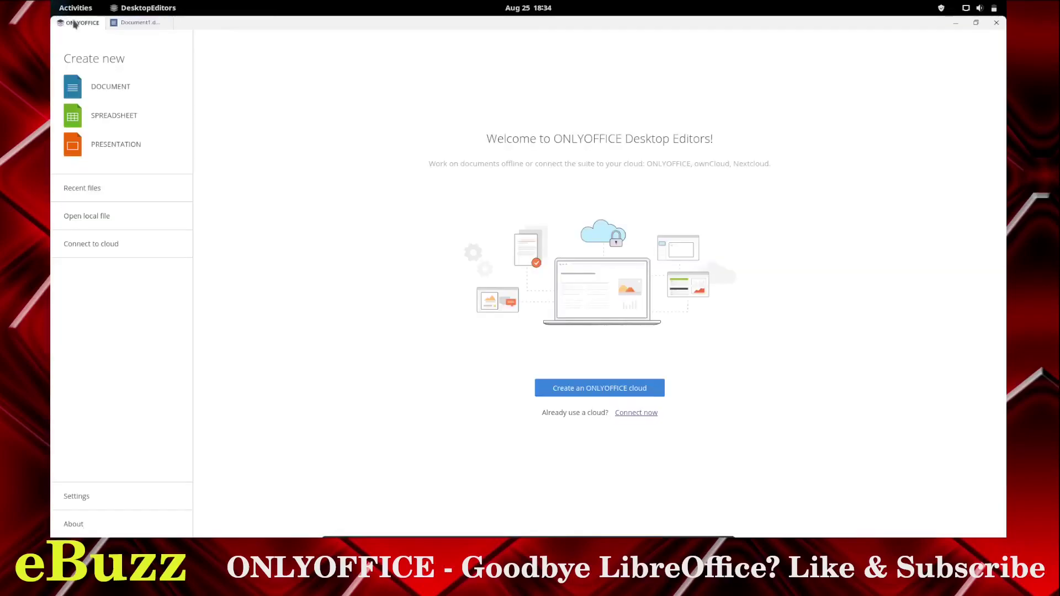
pyautogui.click(77, 499)
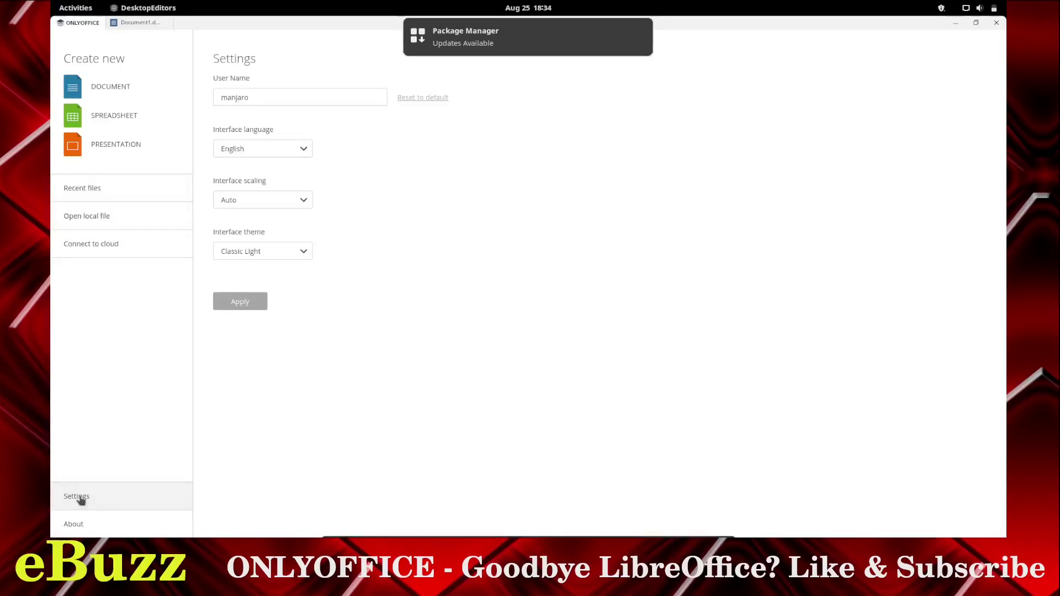
pyautogui.click(305, 201)
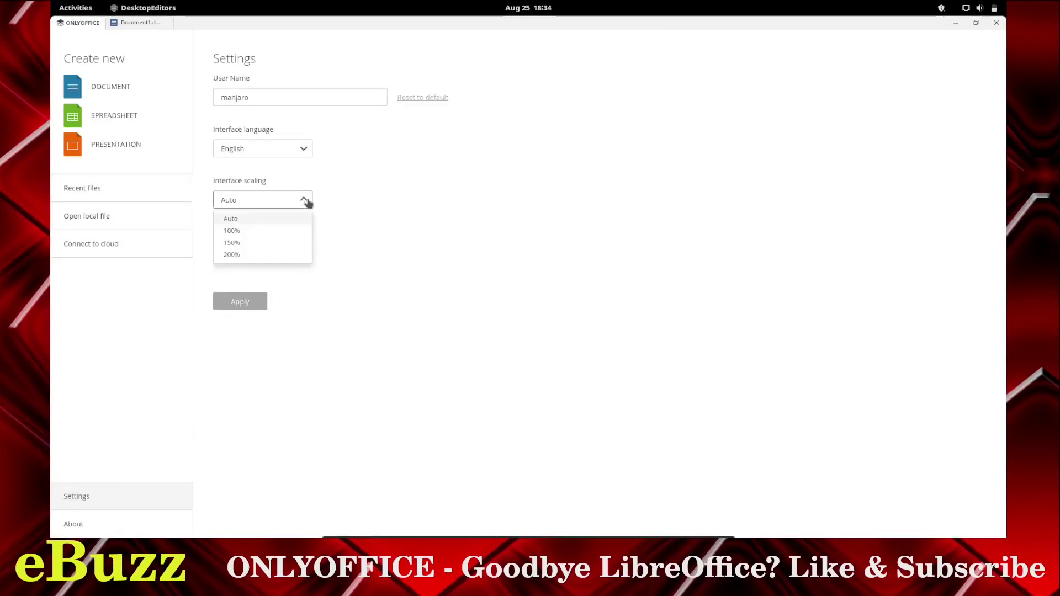
pyautogui.click(247, 246)
pyautogui.click(278, 251)
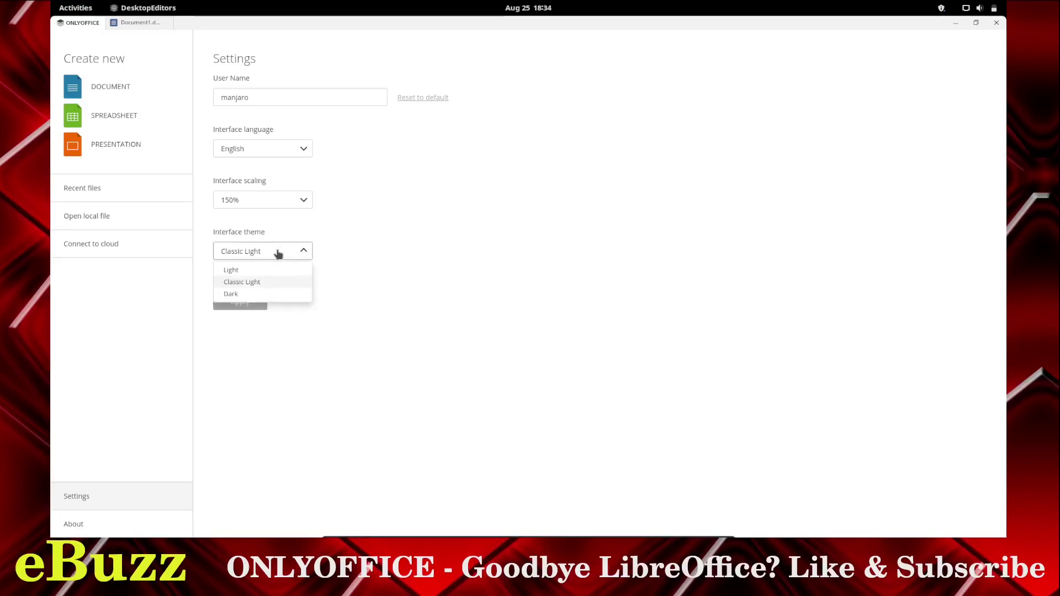
pyautogui.click(241, 295)
pyautogui.click(242, 302)
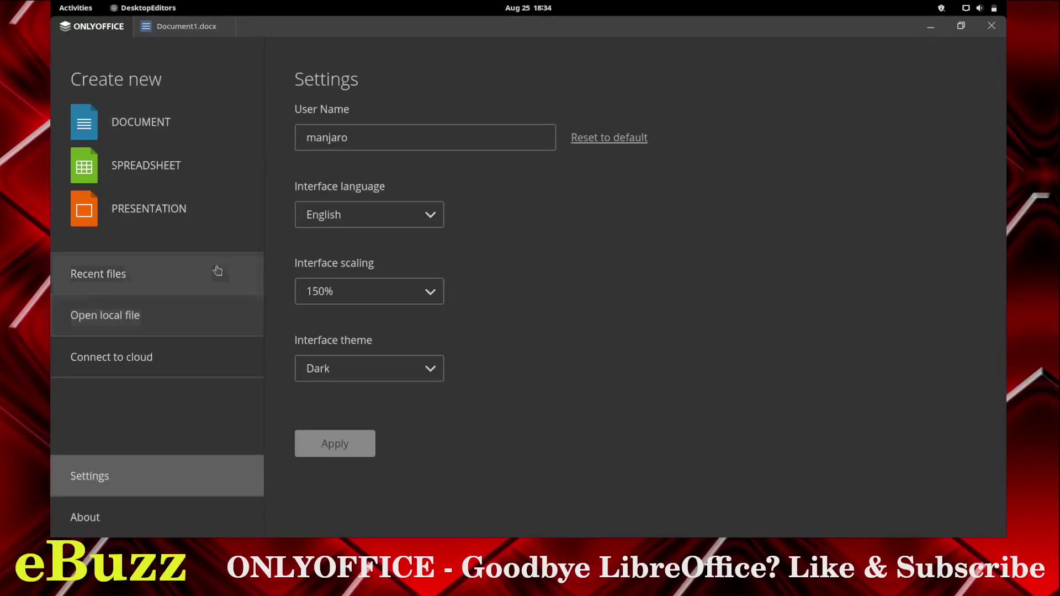
pyautogui.click(171, 28)
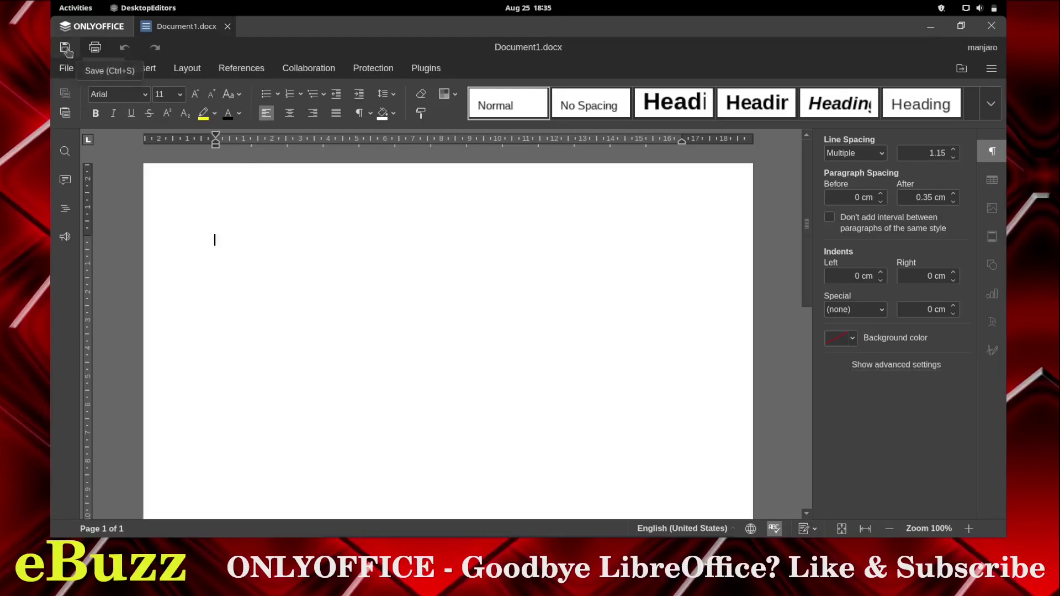
pyautogui.click(67, 69)
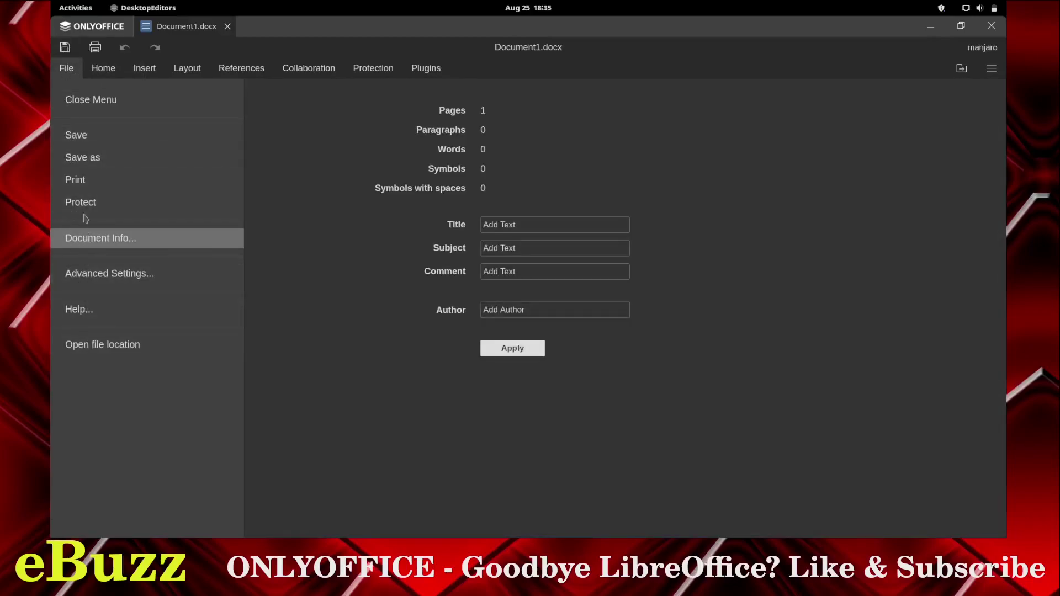
pyautogui.click(98, 75)
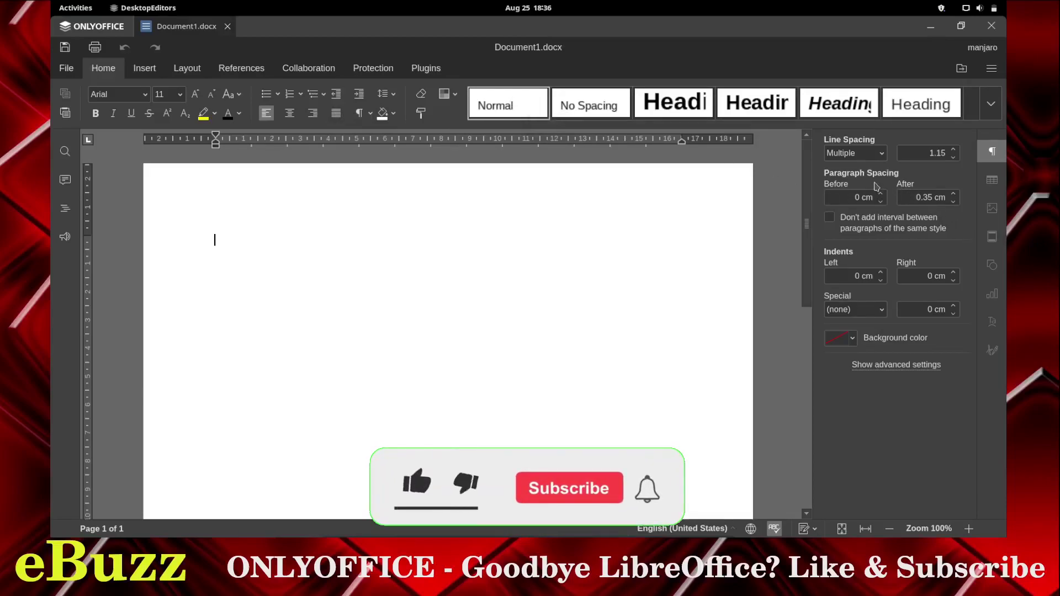
pyautogui.moveTo(811, 227); pyautogui.dragTo(810, 277)
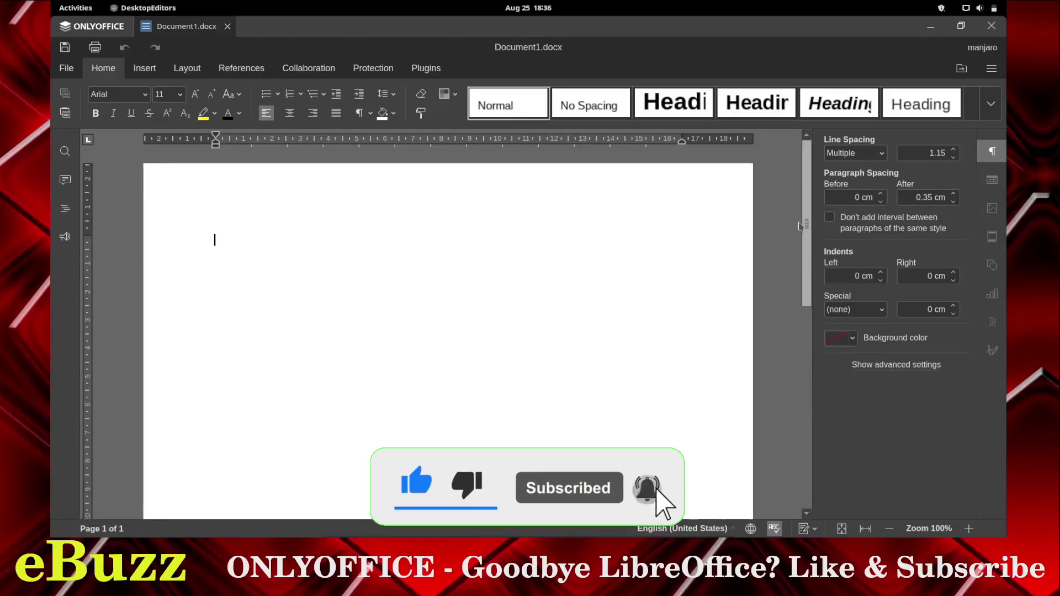
# Browse the Insert and Layout tools, viewing the paper size list without changing it.
pyautogui.click(144, 71)
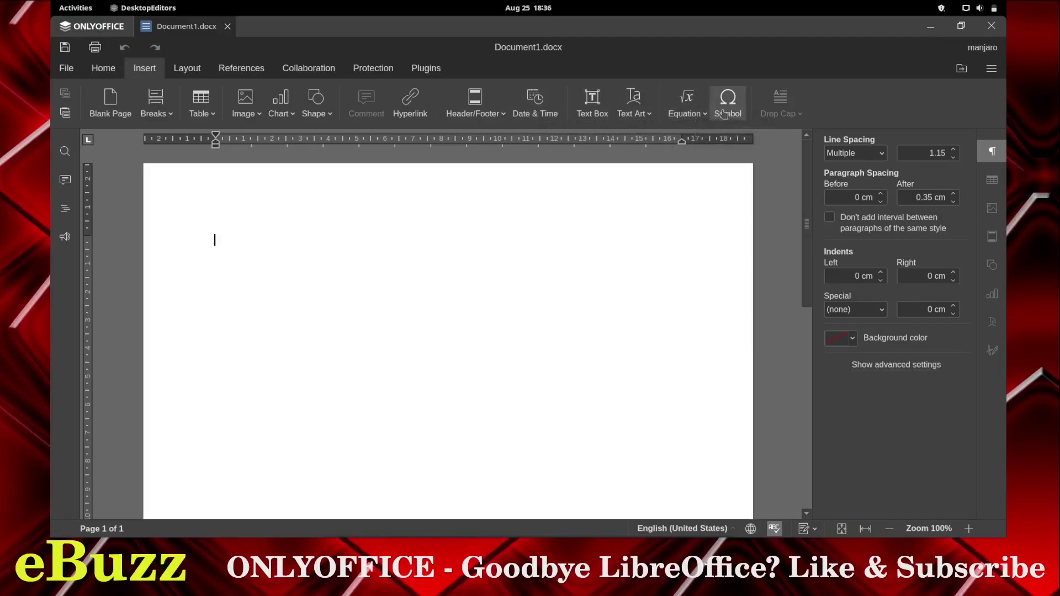
pyautogui.click(188, 69)
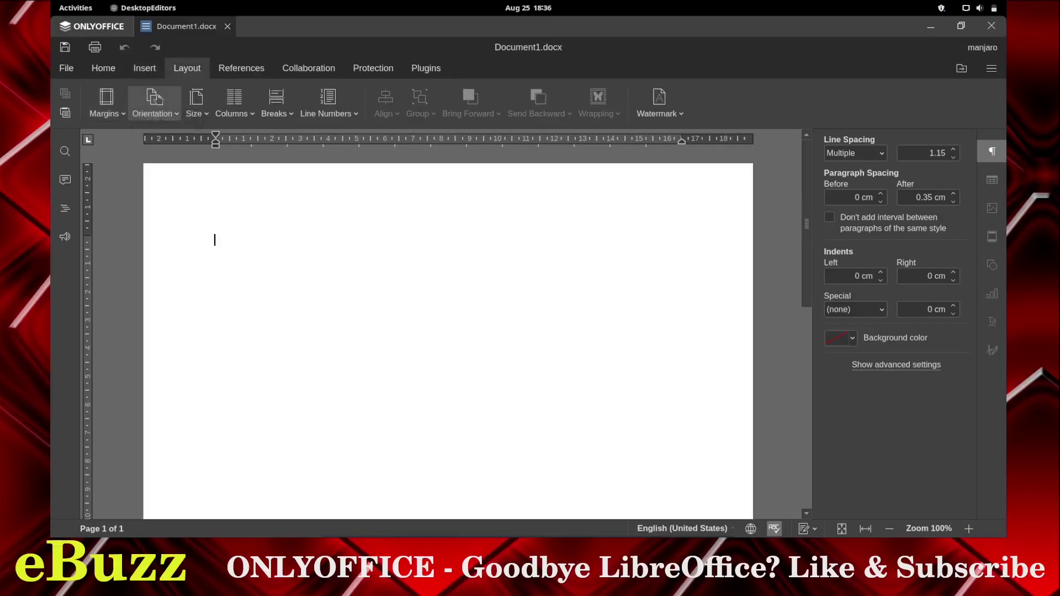
pyautogui.click(198, 119)
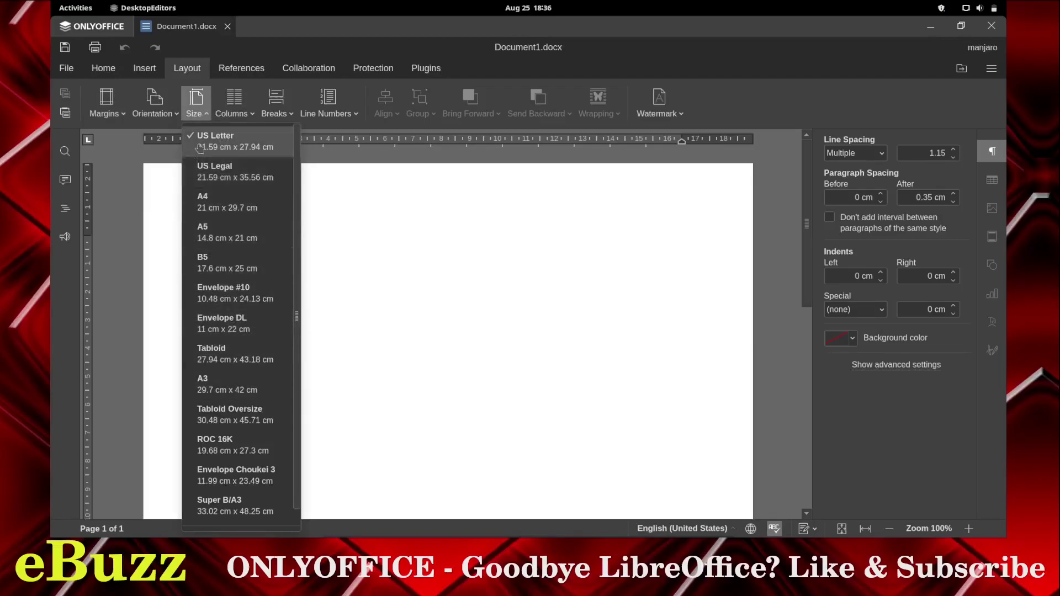
pyautogui.click(202, 110)
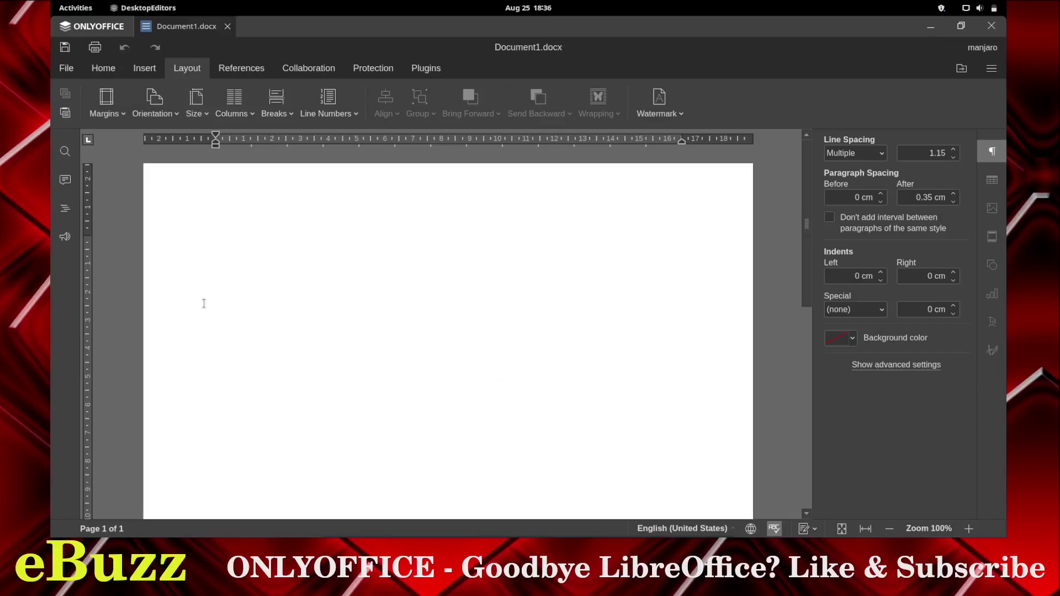
# View the watermark options without adding one, then show the References tools.
pyautogui.click(665, 119)
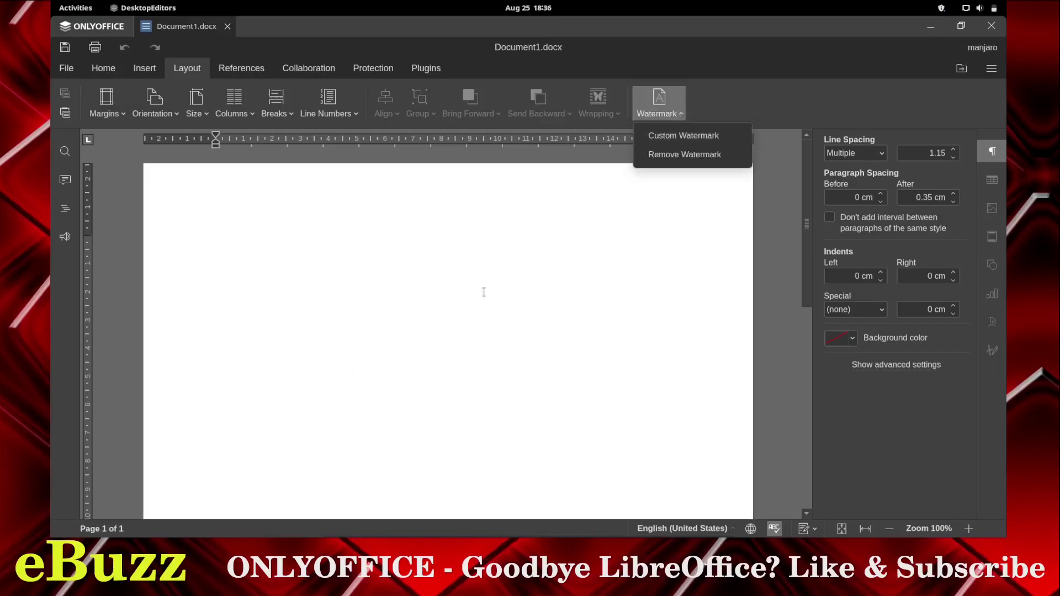
pyautogui.click(729, 99)
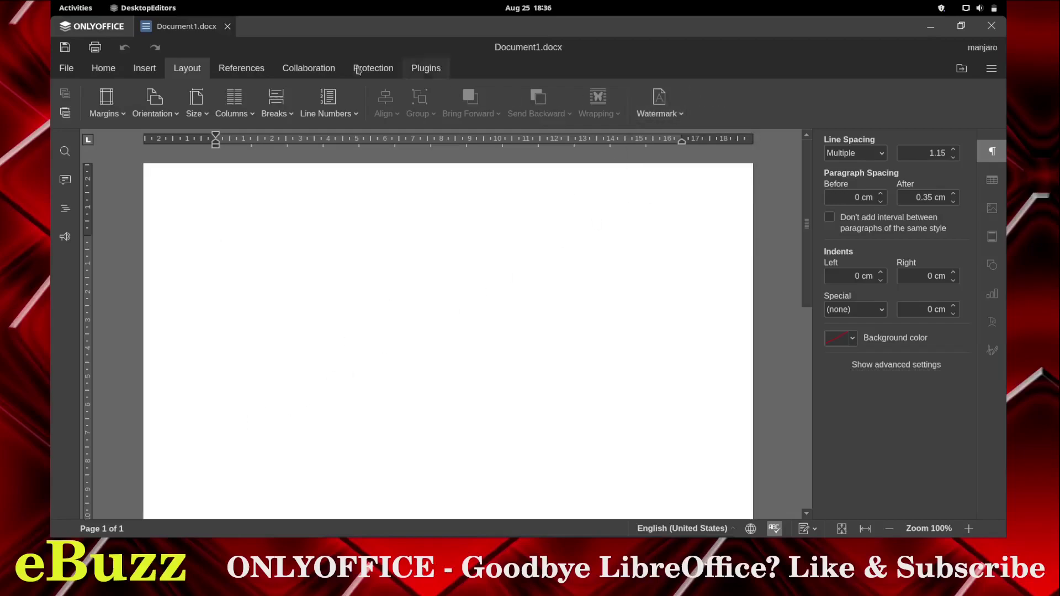
pyautogui.click(236, 72)
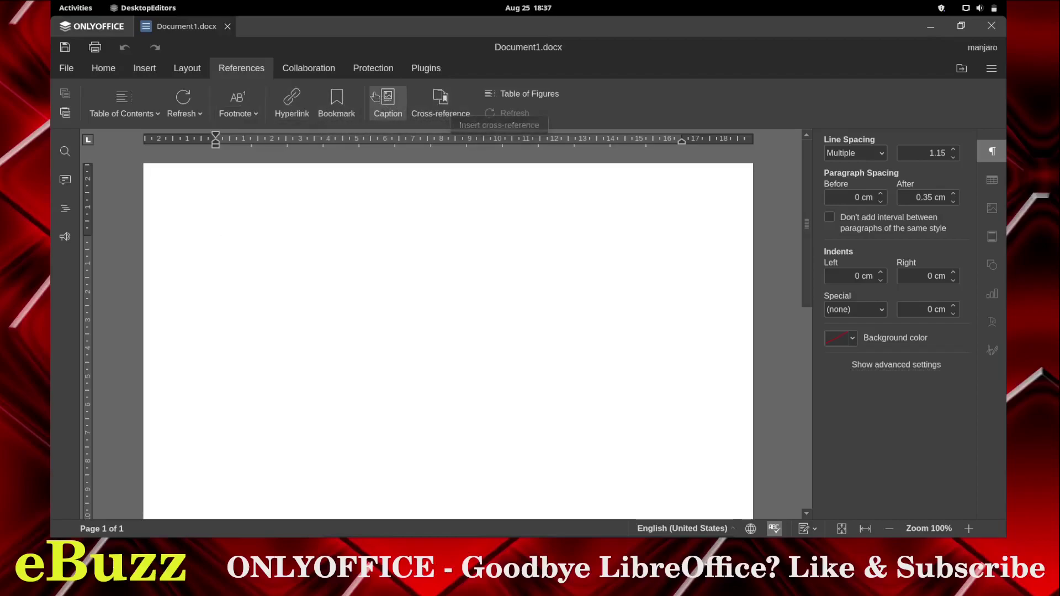
# Browse the document's Collaboration, Protection and Plugins tools.
pyautogui.click(312, 72)
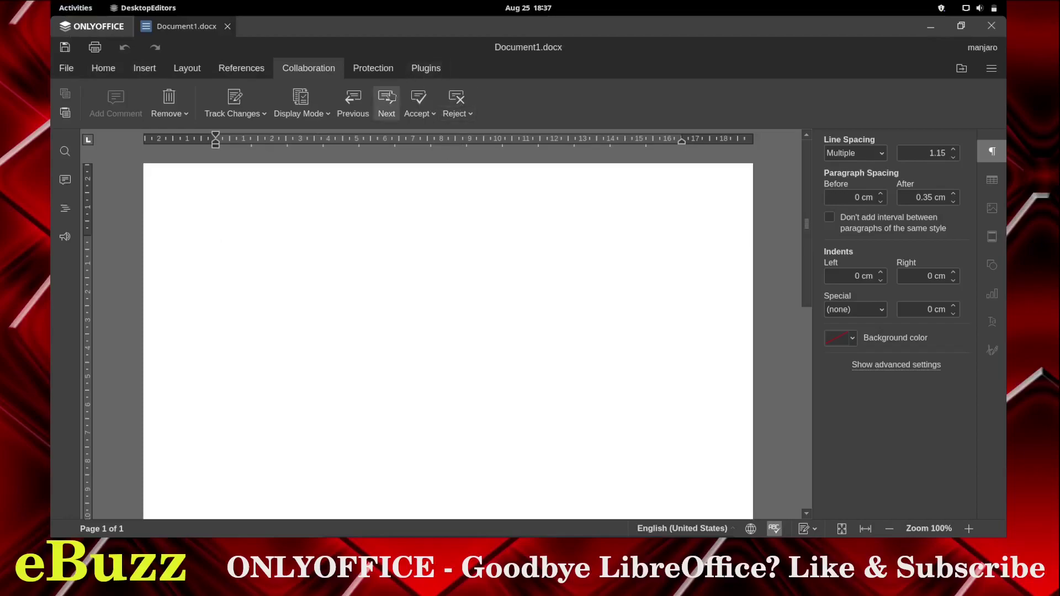
pyautogui.click(369, 72)
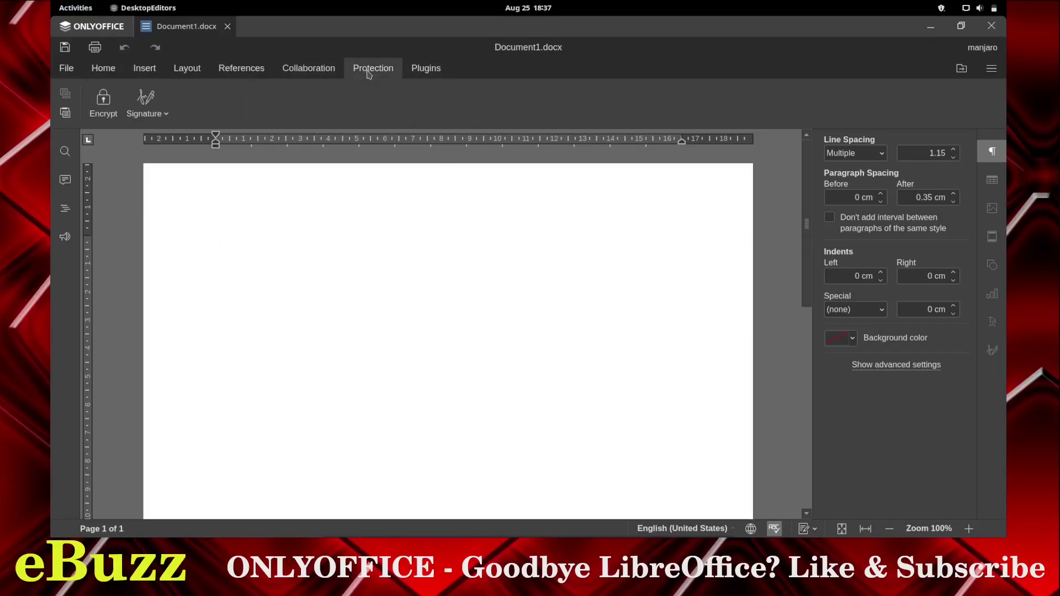
pyautogui.click(428, 73)
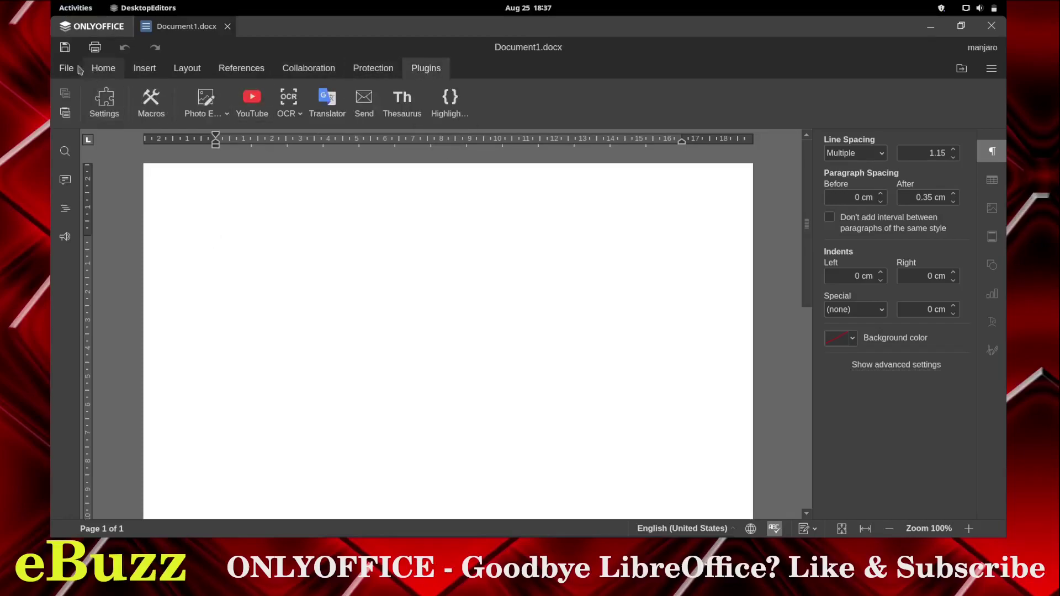
# Create a new blank spreadsheet and close Document1.docx.
pyautogui.click(90, 28)
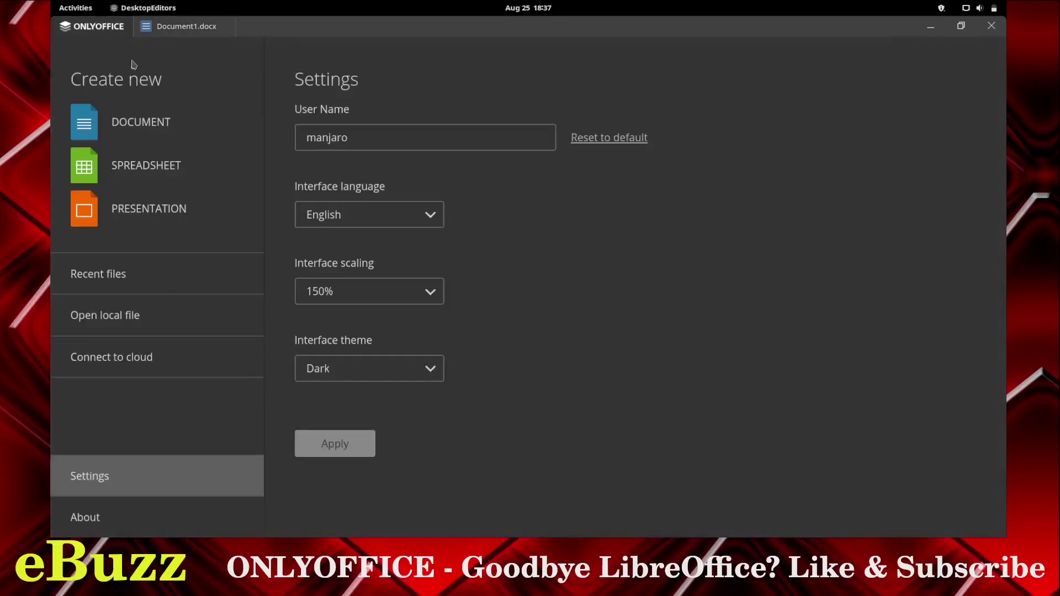
pyautogui.click(131, 171)
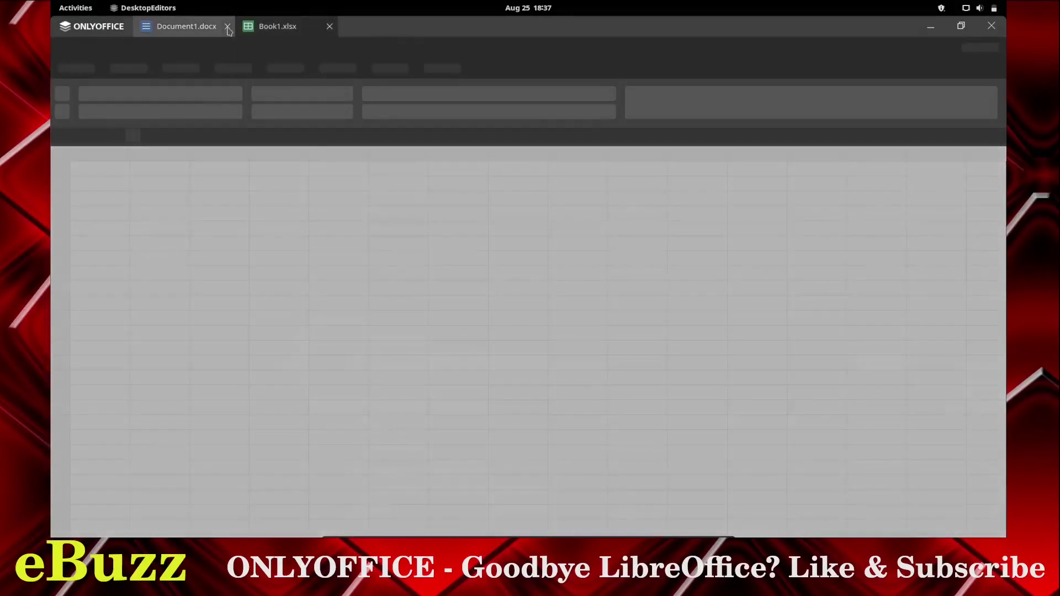
pyautogui.click(226, 26)
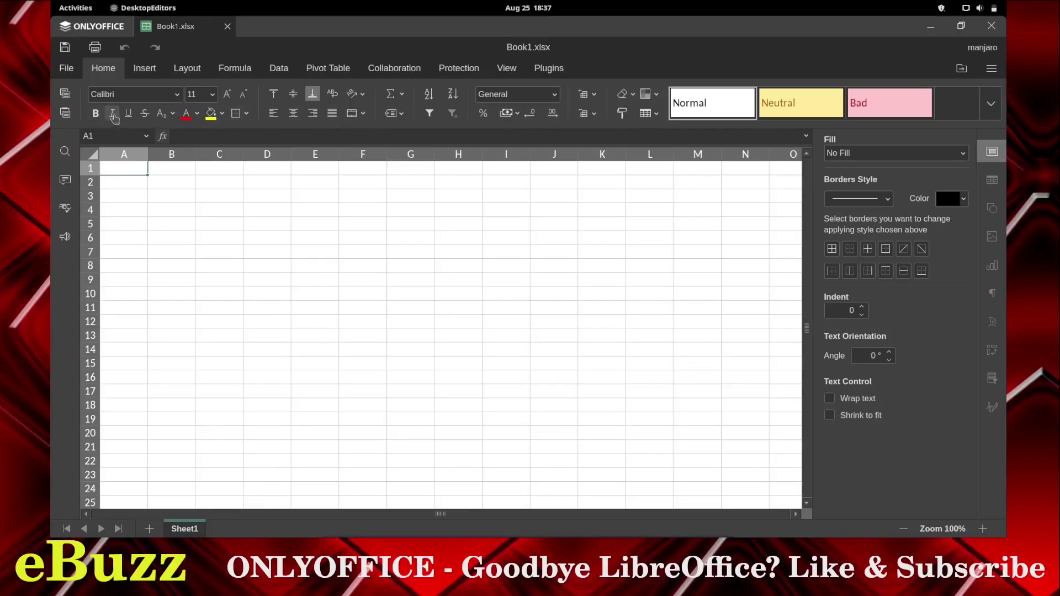
# Browse the spreadsheet's Insert, Layout, Formula, Data, Pivot Table, Collaboration, Protection, View and Plugins tools.
pyautogui.click(144, 68)
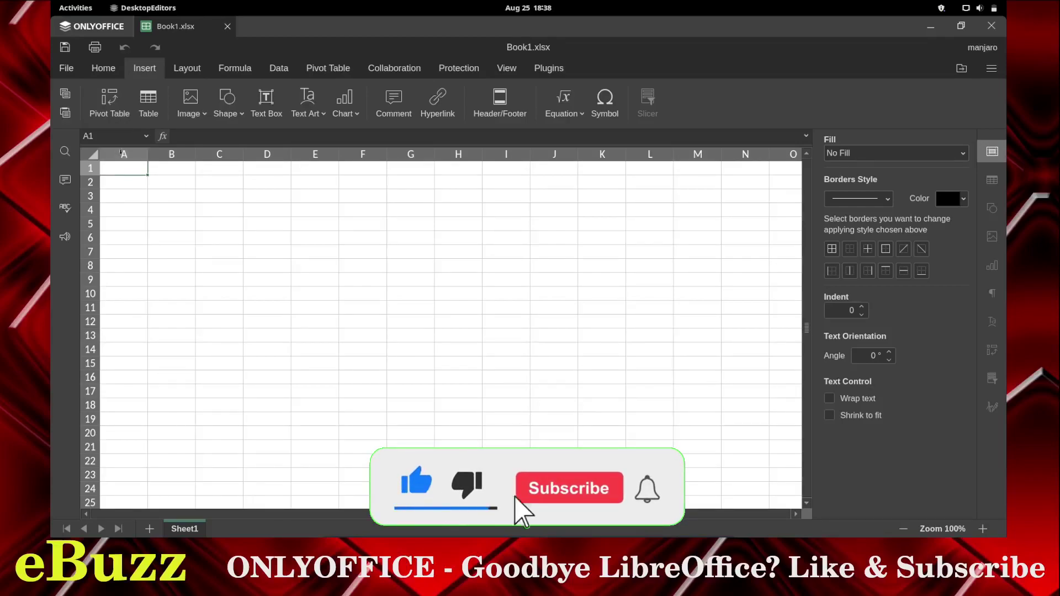
pyautogui.click(190, 72)
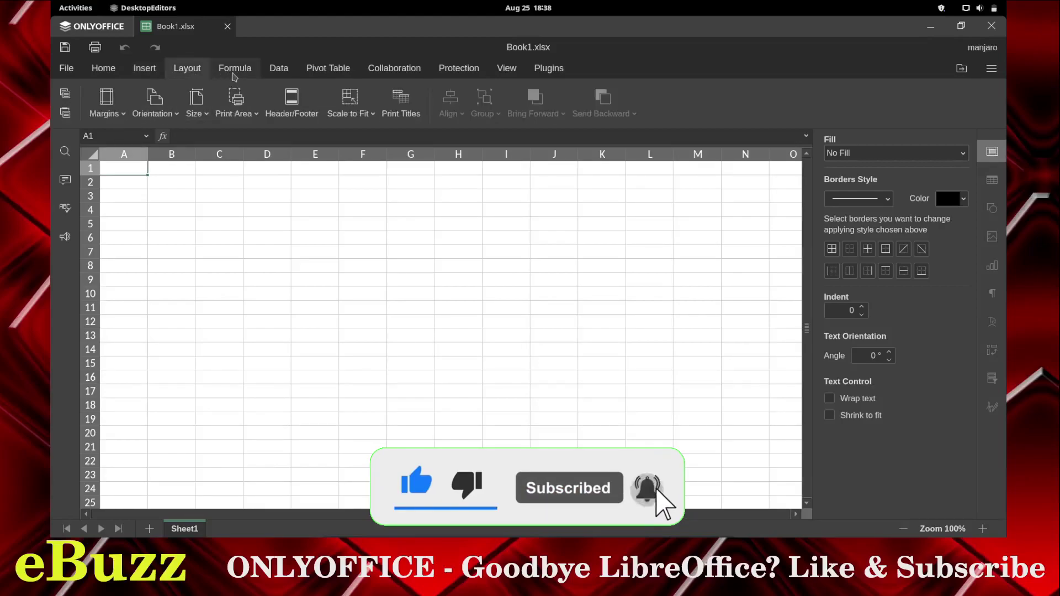
pyautogui.click(255, 71)
pyautogui.click(278, 73)
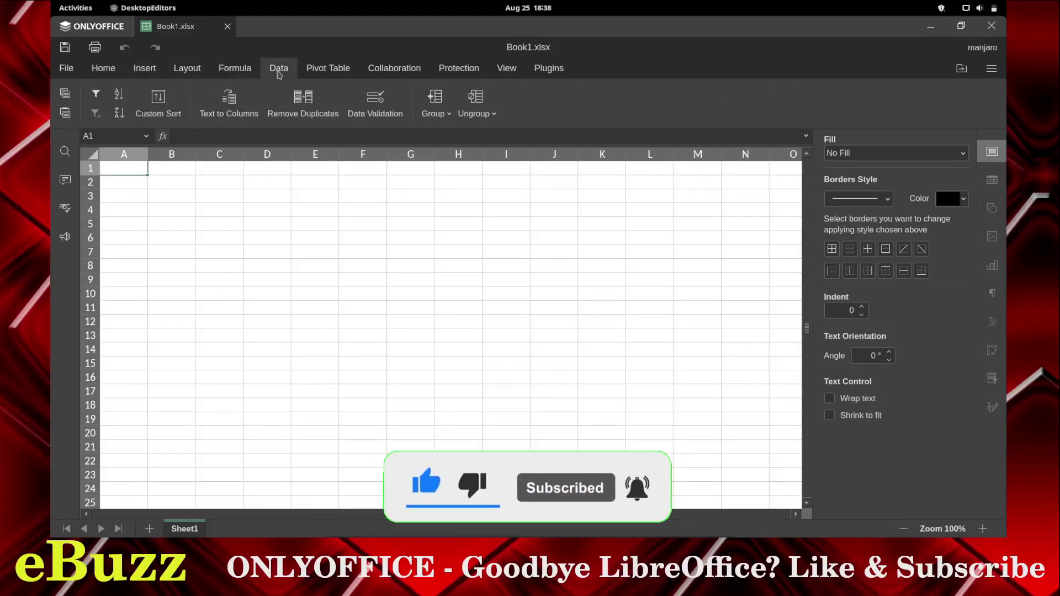
pyautogui.click(339, 74)
pyautogui.click(389, 72)
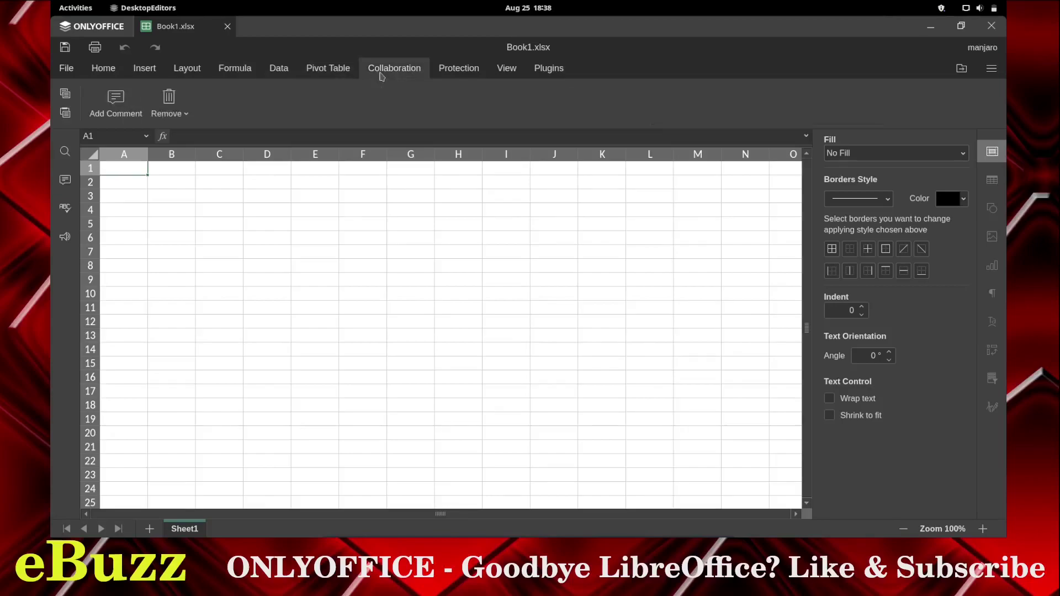
pyautogui.click(451, 75)
pyautogui.click(508, 72)
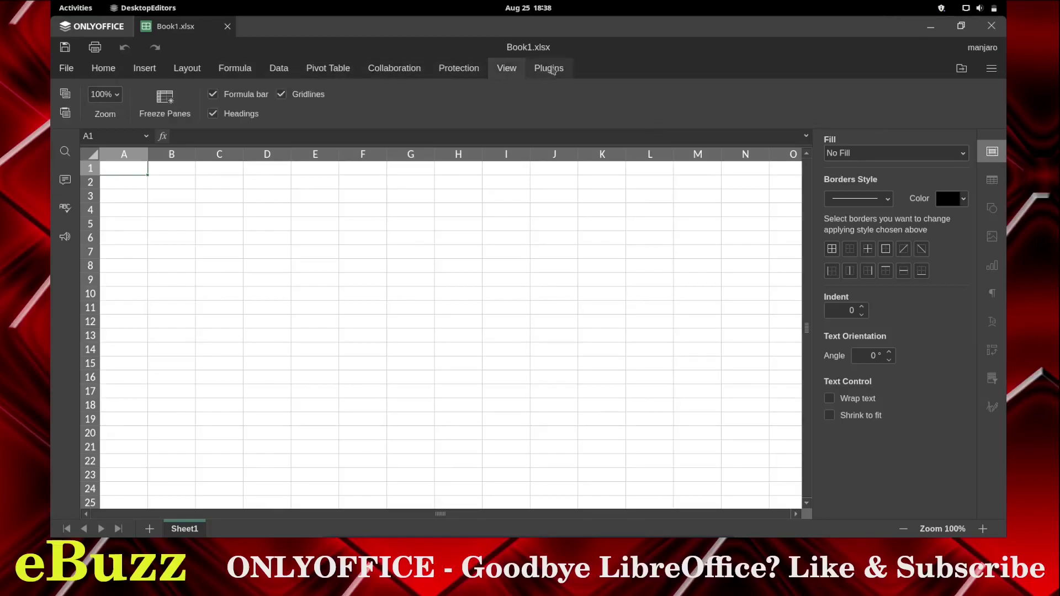
pyautogui.click(550, 70)
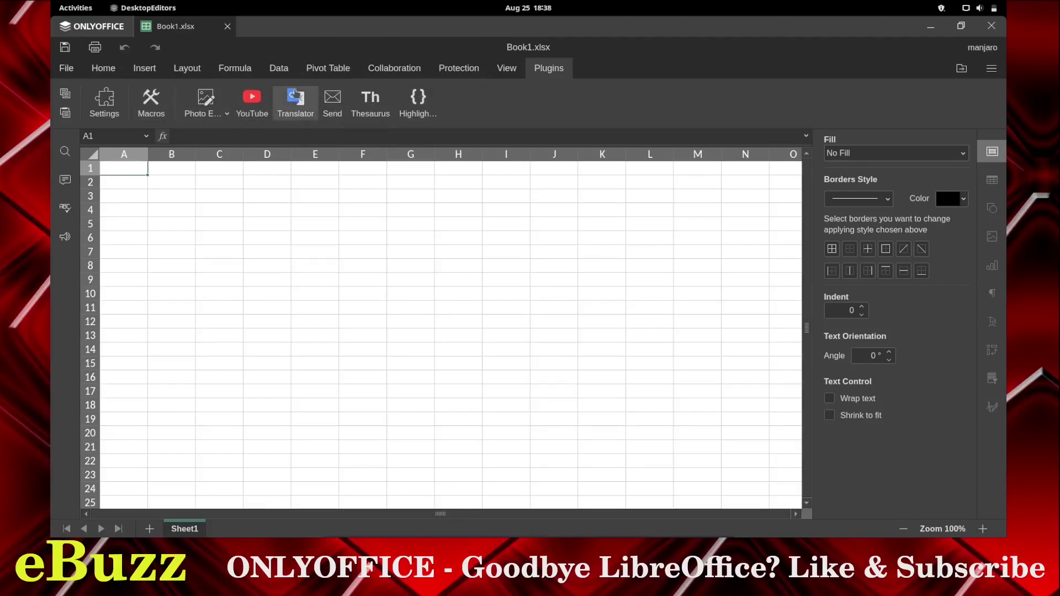
# Return to the spreadsheet's Home tools and create a new blank presentation.
pyautogui.click(103, 68)
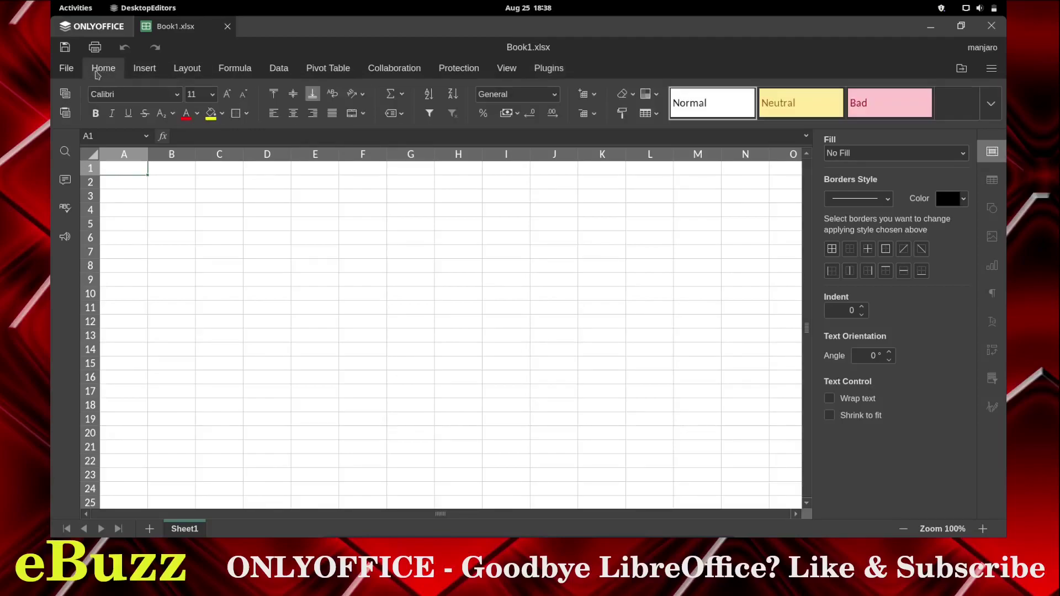
pyautogui.click(92, 26)
pyautogui.click(132, 211)
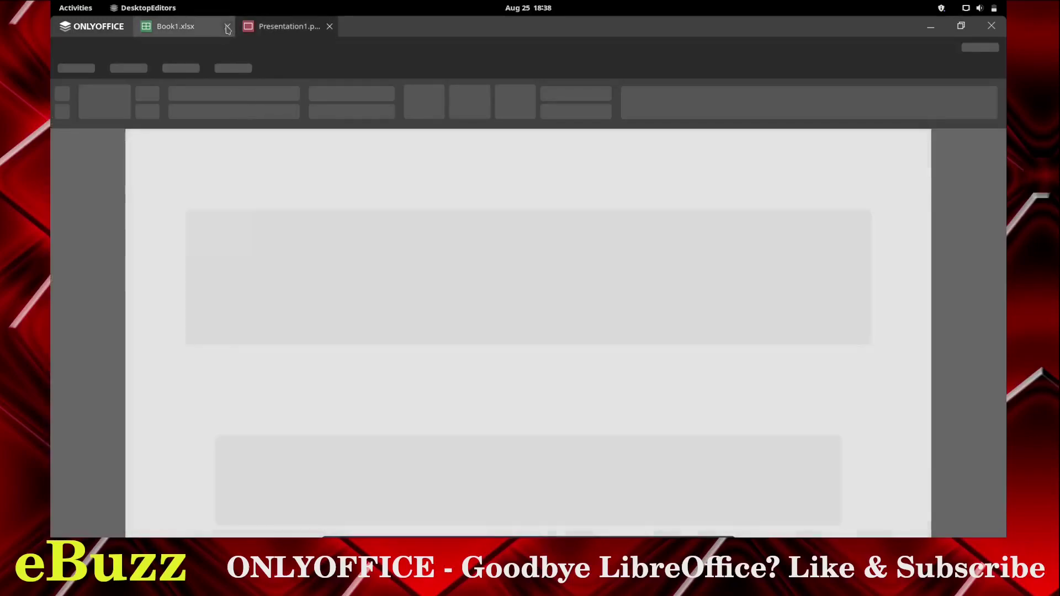
# Close Book1.xlsx, then expand and collapse the slide theme gallery in Presentation1.
pyautogui.click(227, 27)
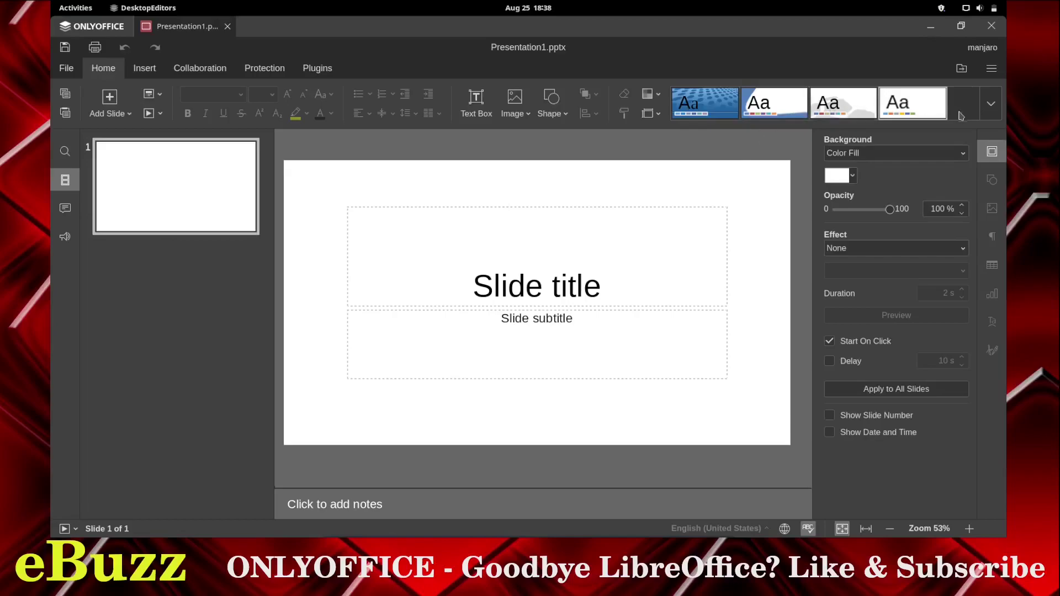
pyautogui.click(992, 105)
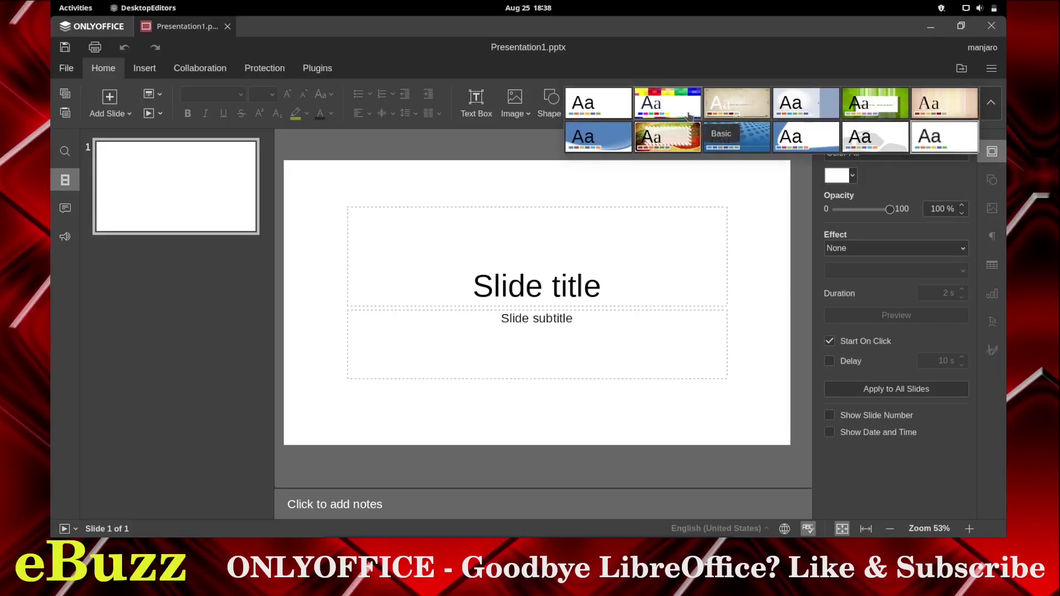
pyautogui.click(991, 103)
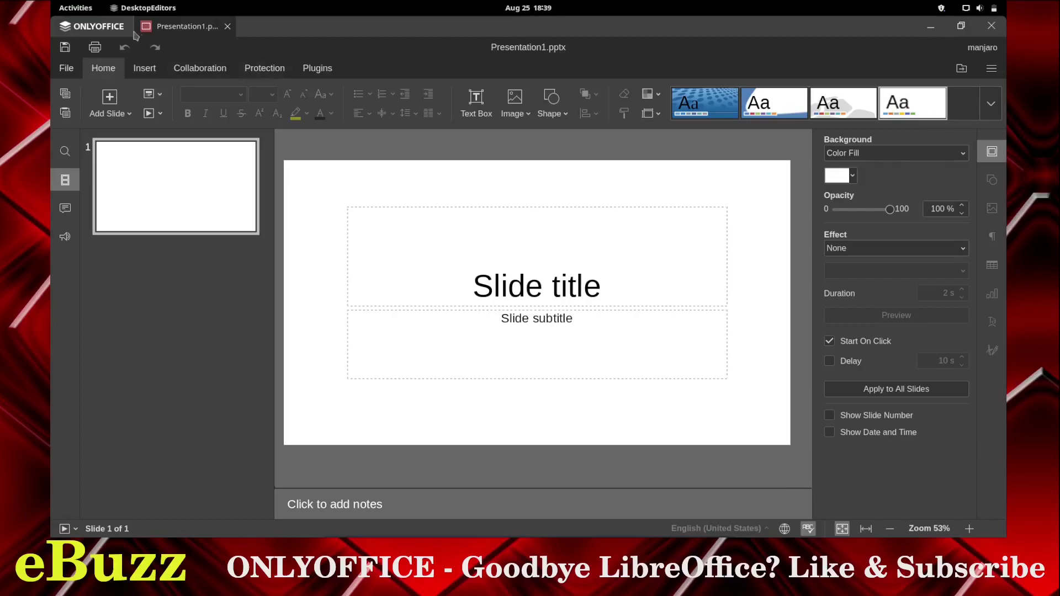
pyautogui.click(113, 28)
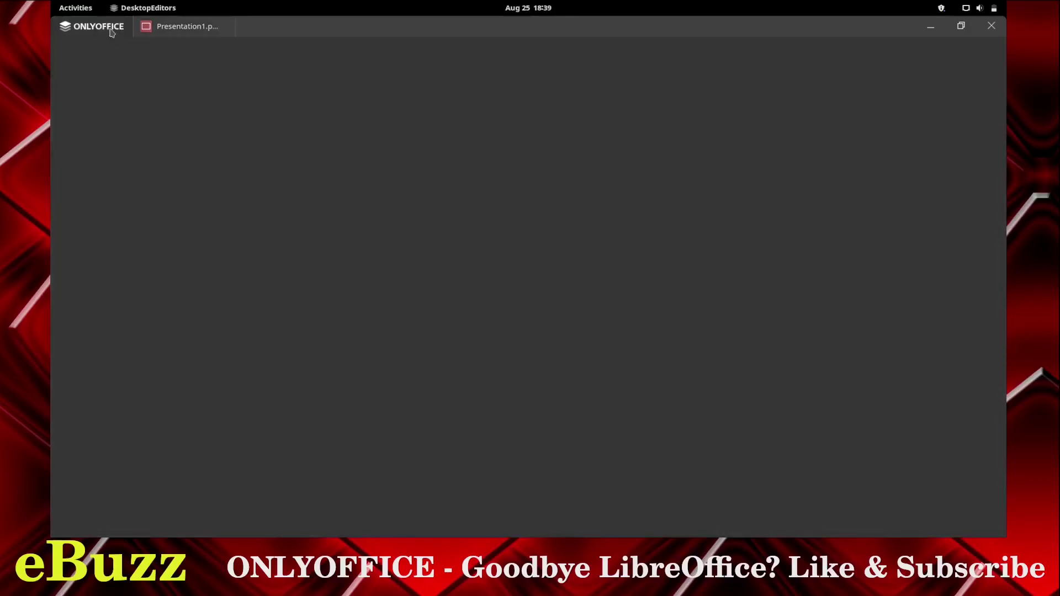
pyautogui.click(135, 166)
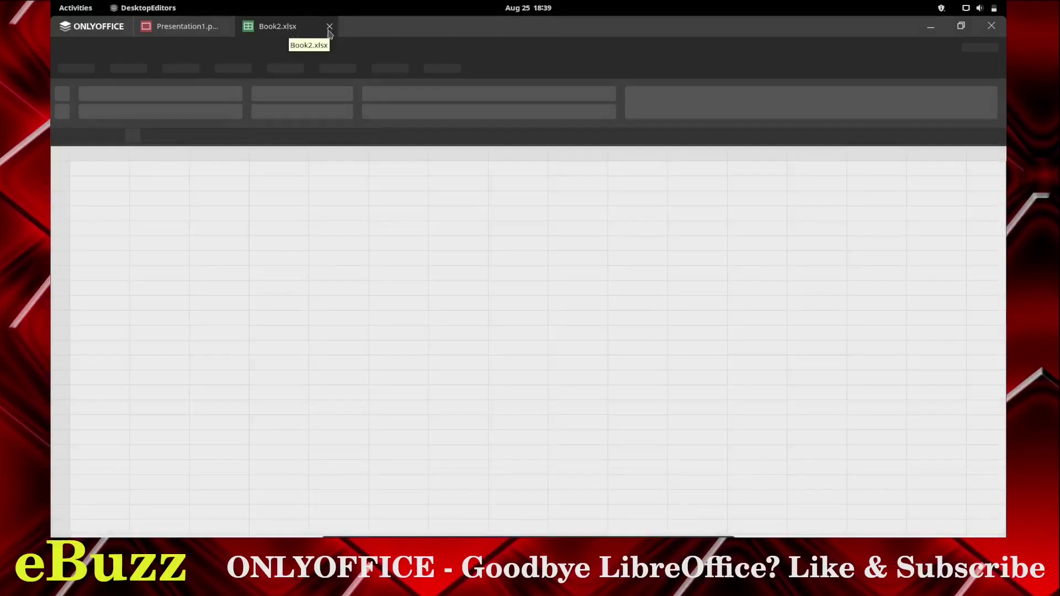
pyautogui.click(330, 27)
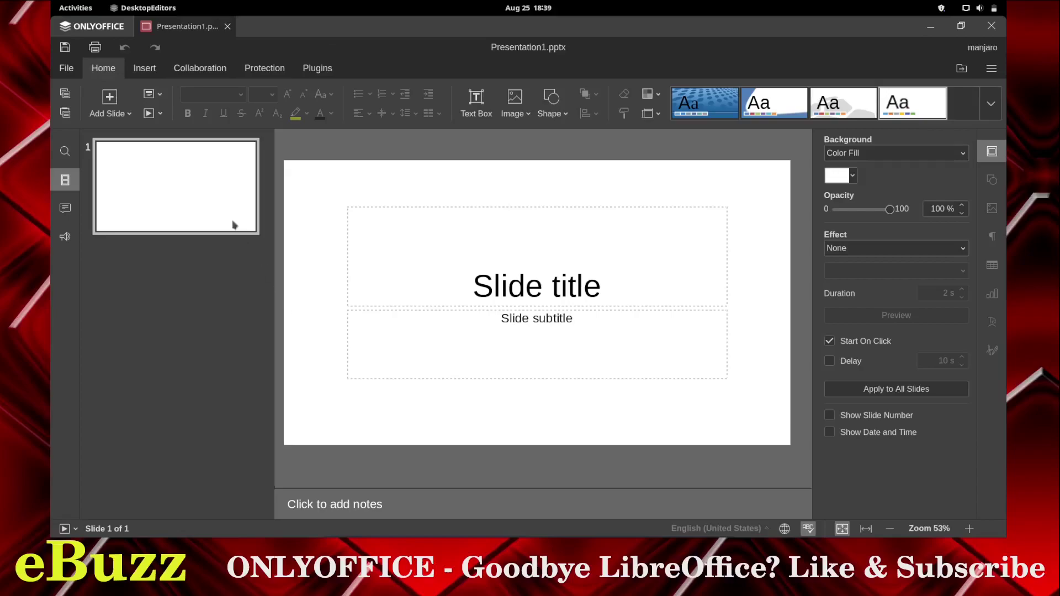
pyautogui.click(144, 69)
pyautogui.click(212, 73)
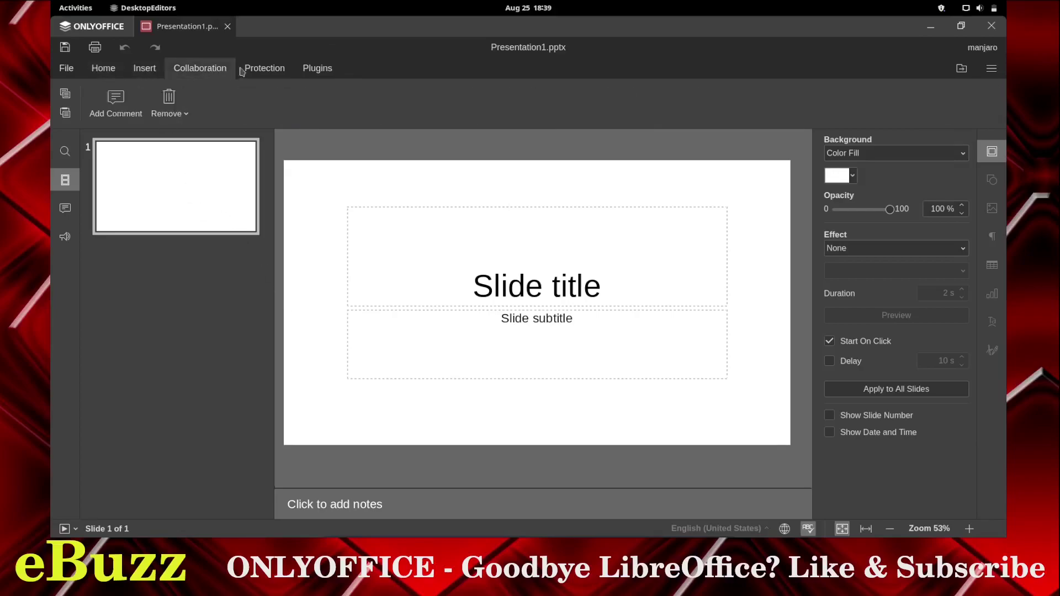
pyautogui.click(267, 73)
pyautogui.click(308, 74)
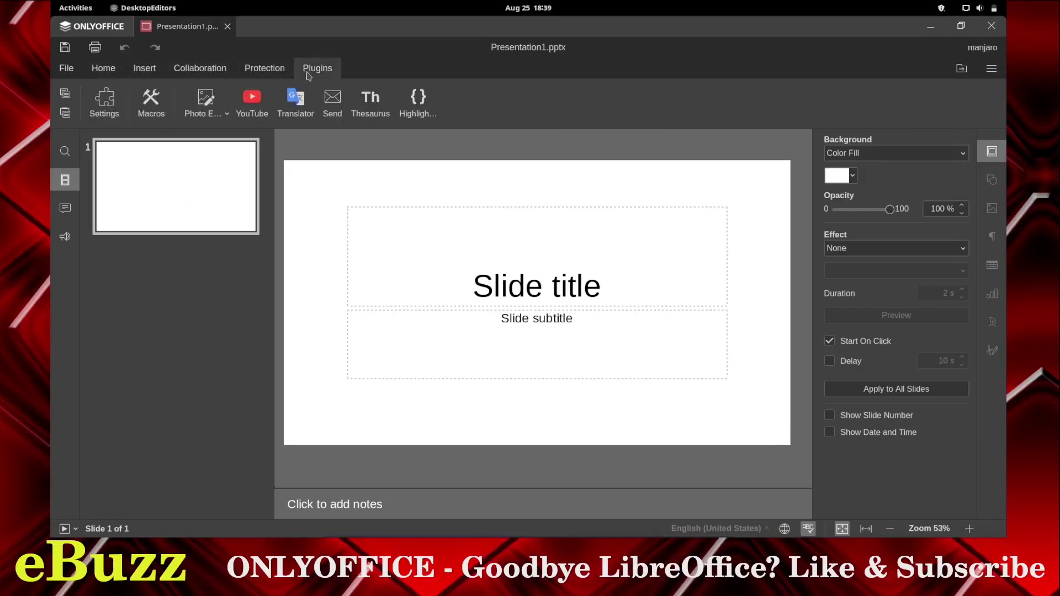
pyautogui.click(109, 74)
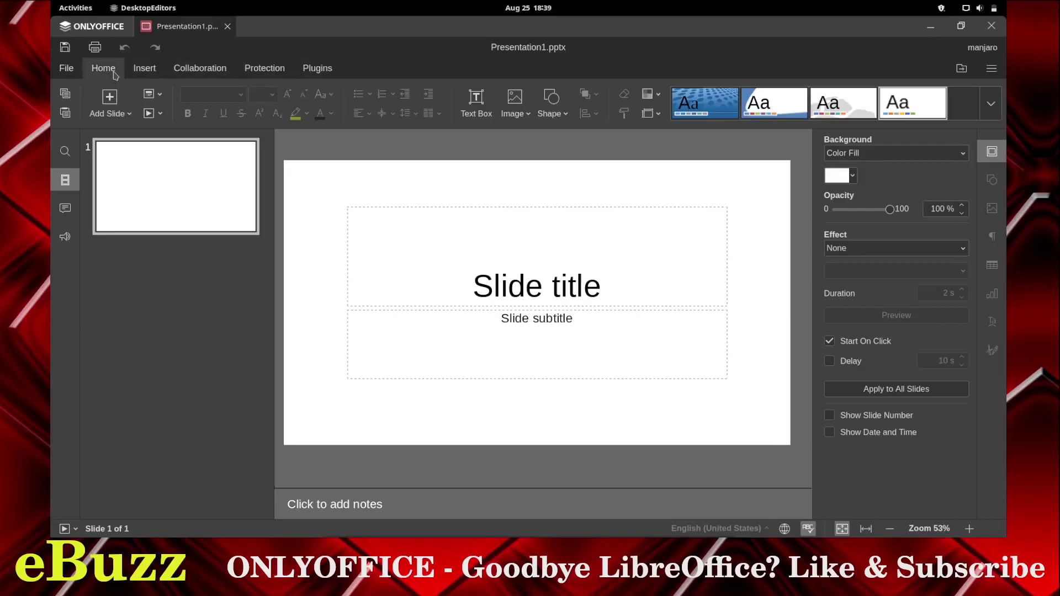